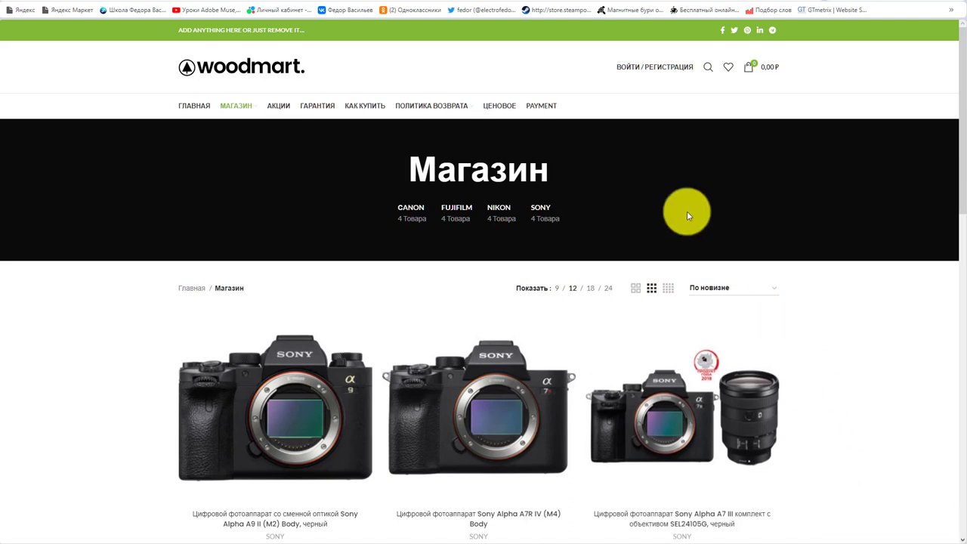
# Step: Start a new account with an email and phone number, and request the SMS confirmation code
pyautogui.moveTo(659, 73)
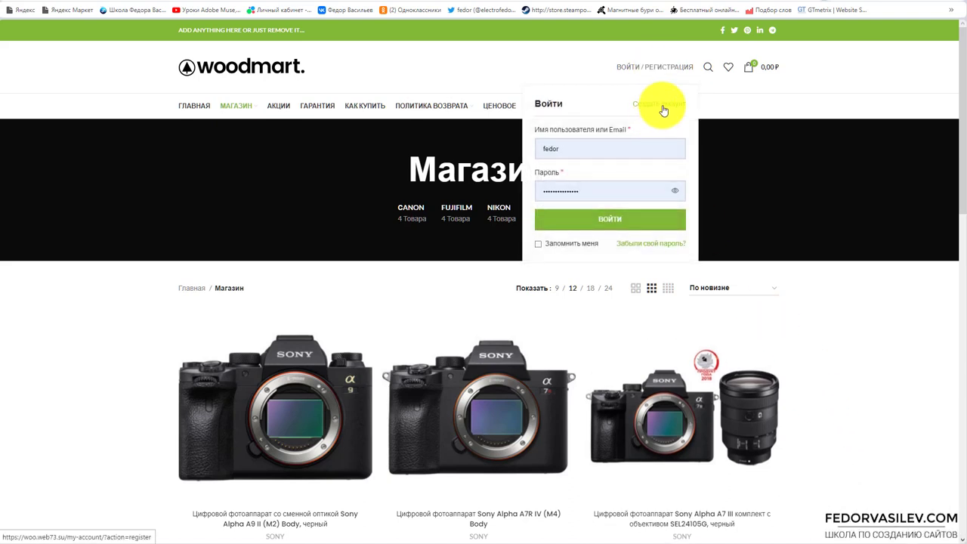
pyautogui.click(667, 108)
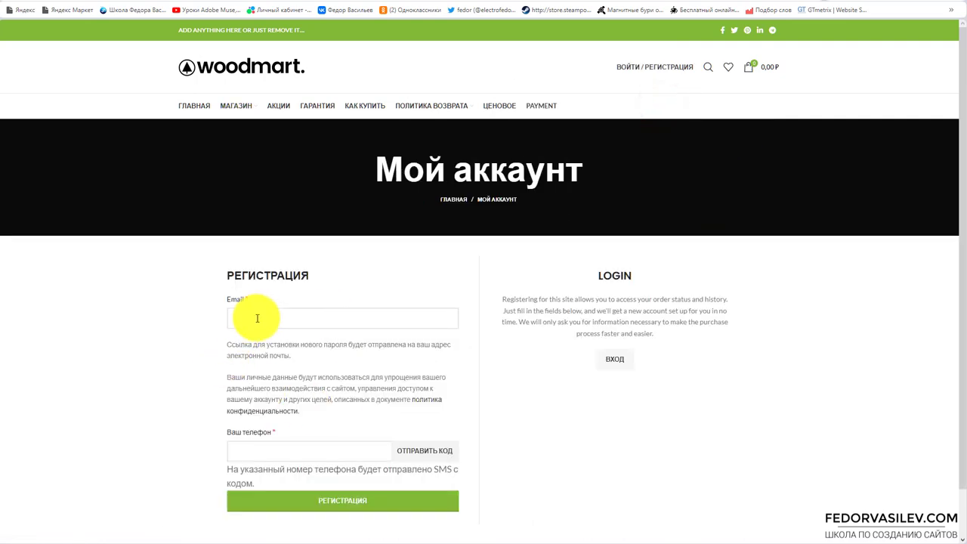
pyautogui.scroll(-1, 235, 408)
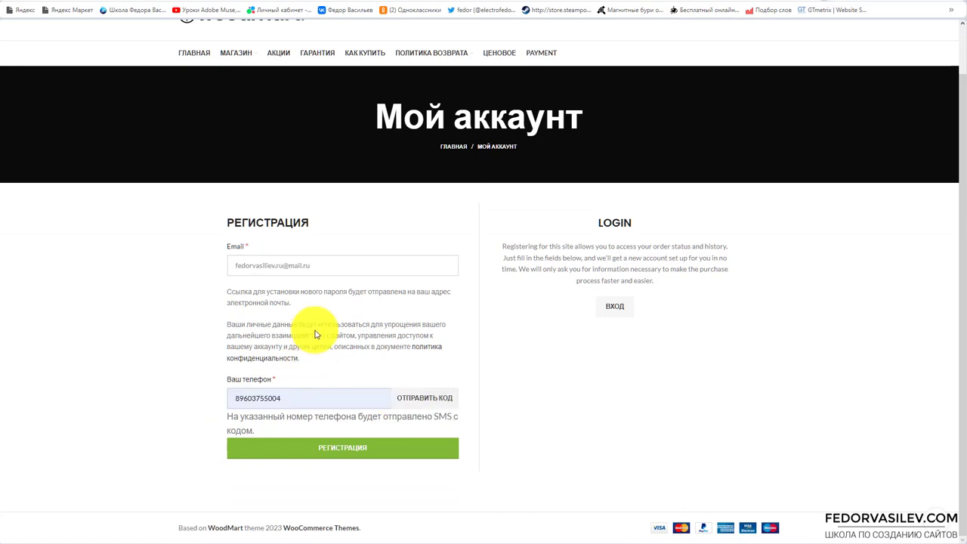
pyautogui.click(417, 404)
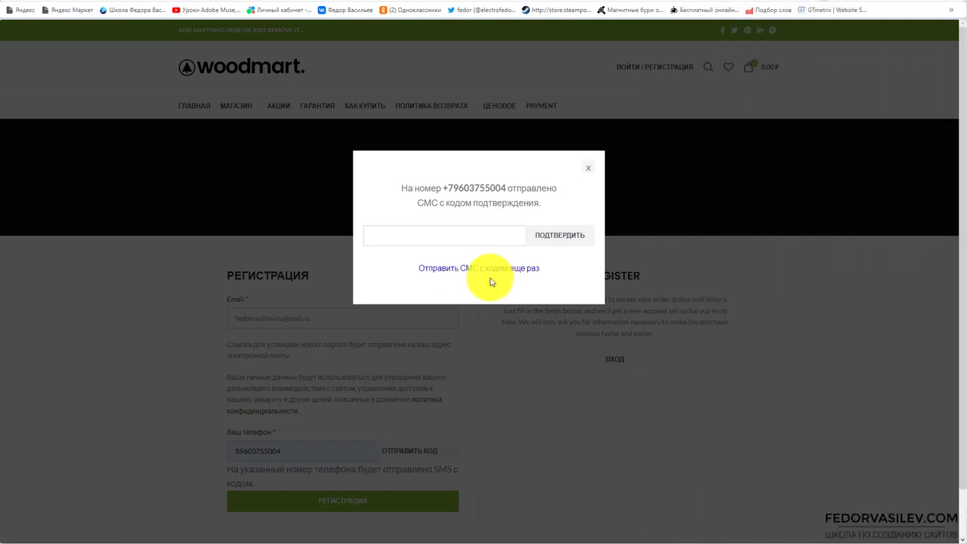
# Step: Enter the received SMS code, confirm the phone, and submit the 'Регистрация' form
pyautogui.click(404, 235)
pyautogui.click(544, 240)
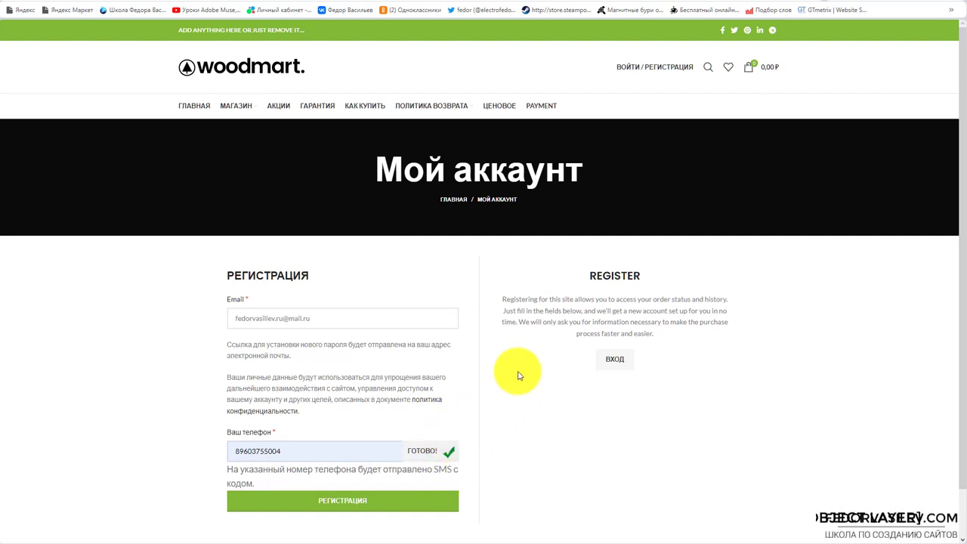
pyautogui.click(348, 509)
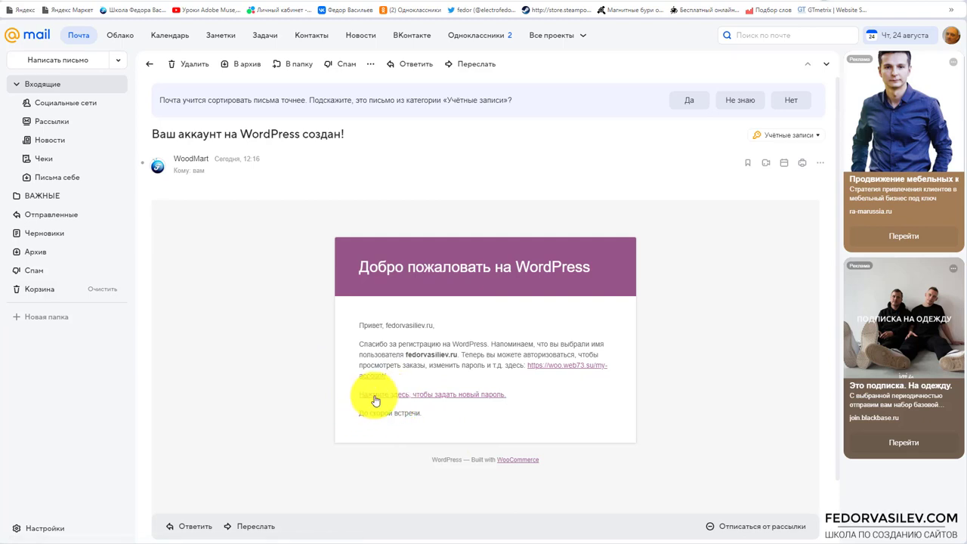
# Step: Set and save a new password via the email's reset link, then select the username in the email
pyautogui.click(437, 401)
pyautogui.click(406, 330)
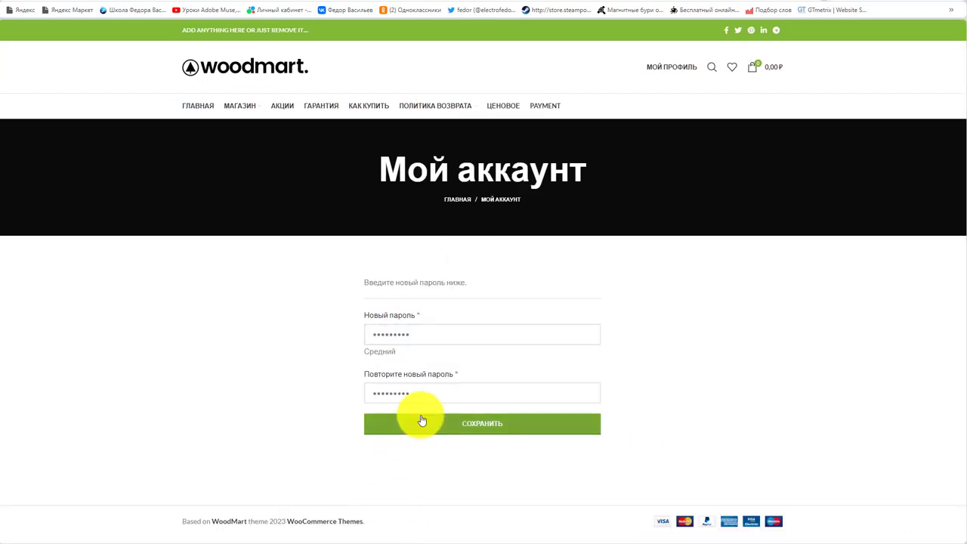
pyautogui.click(420, 417)
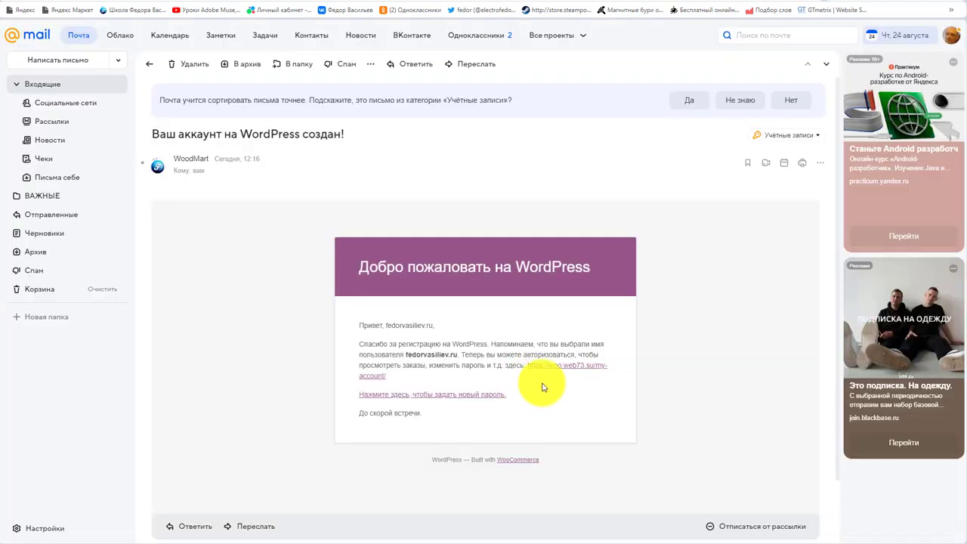
pyautogui.doubleClick(451, 354)
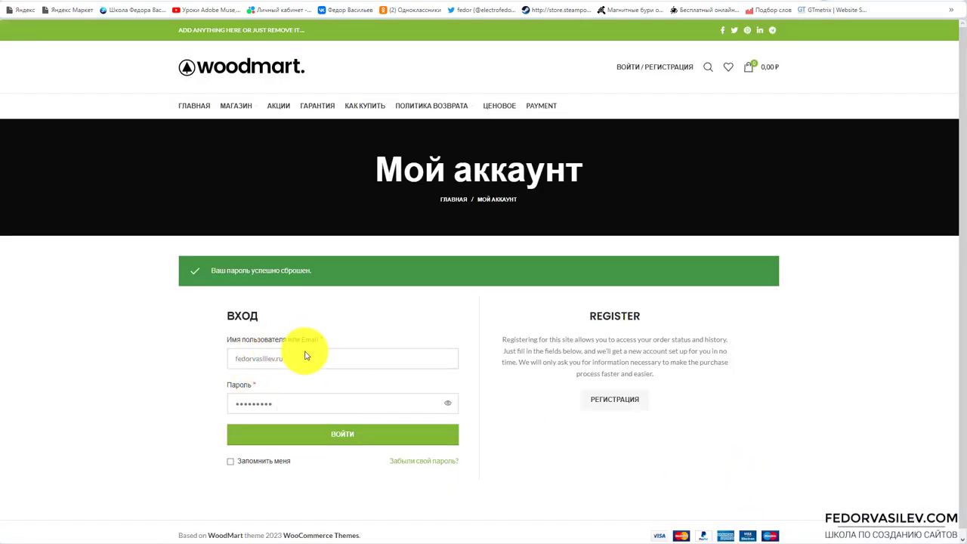
# Step: Sign in with 'Запомнить меня' ticked and let the browser save the password
pyautogui.click(231, 461)
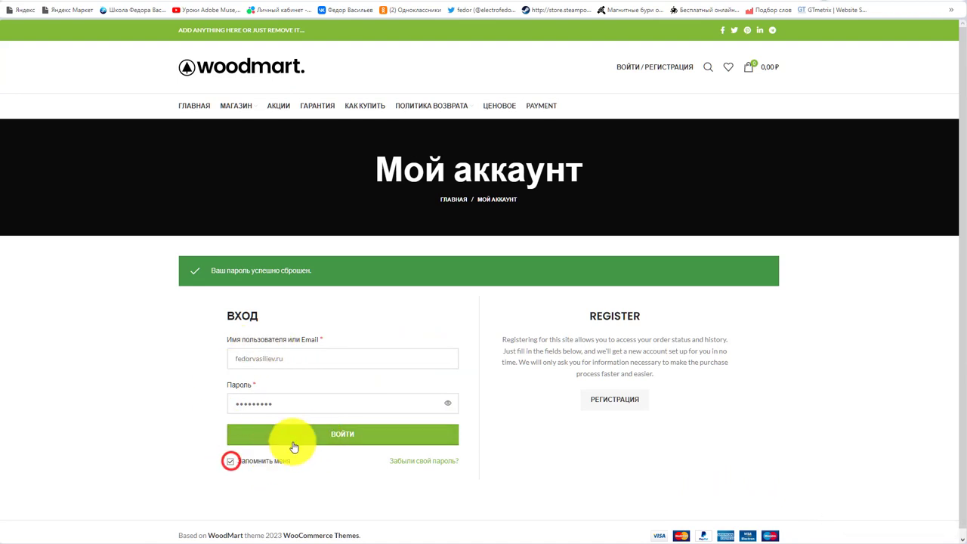
pyautogui.click(302, 437)
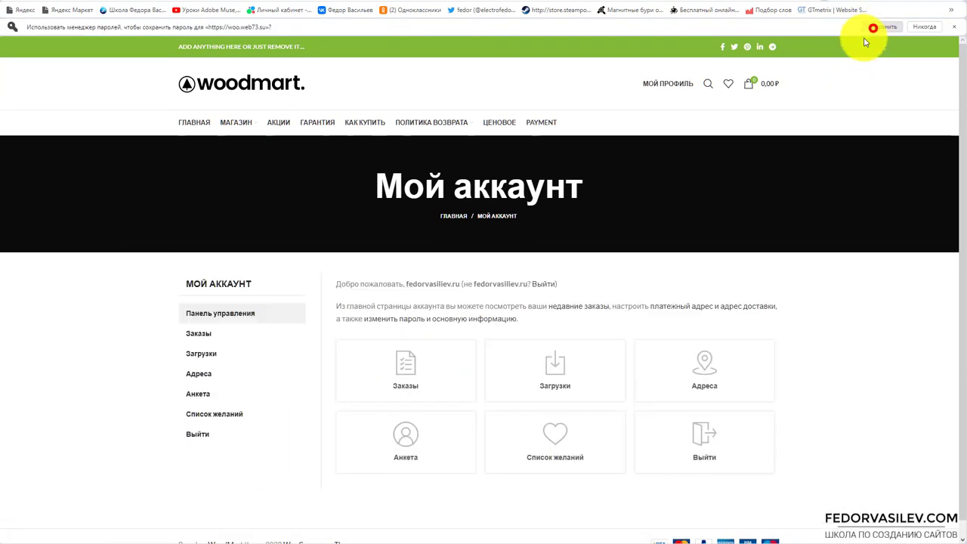
pyautogui.click(875, 28)
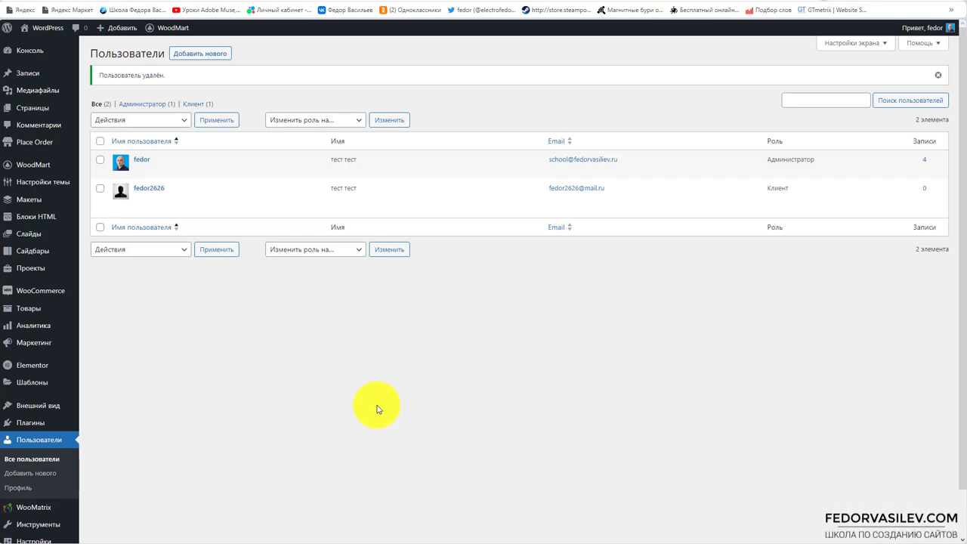
# Step: Check in Все пользователи that the new account has the Клиент role
pyautogui.moveTo(127, 215)
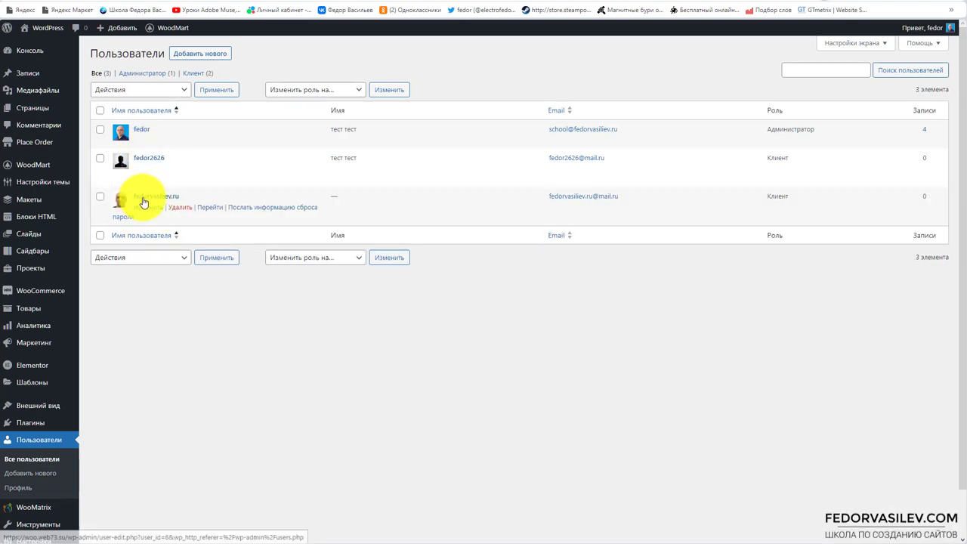
pyautogui.doubleClick(778, 196)
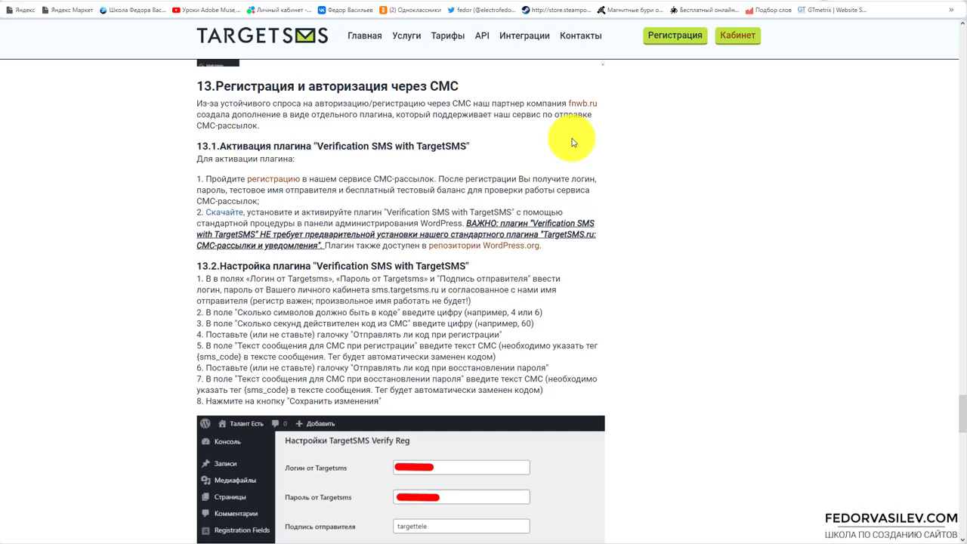
# Step: Highlight the SMS registration heading, the fnwb.ru partner name and the 13.1 plugin name
pyautogui.click(604, 102)
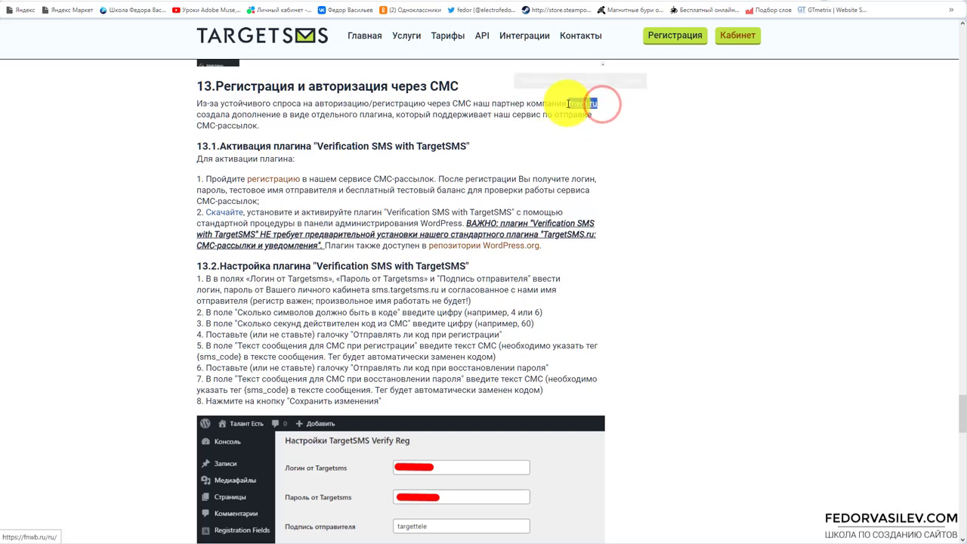
pyautogui.click(663, 158)
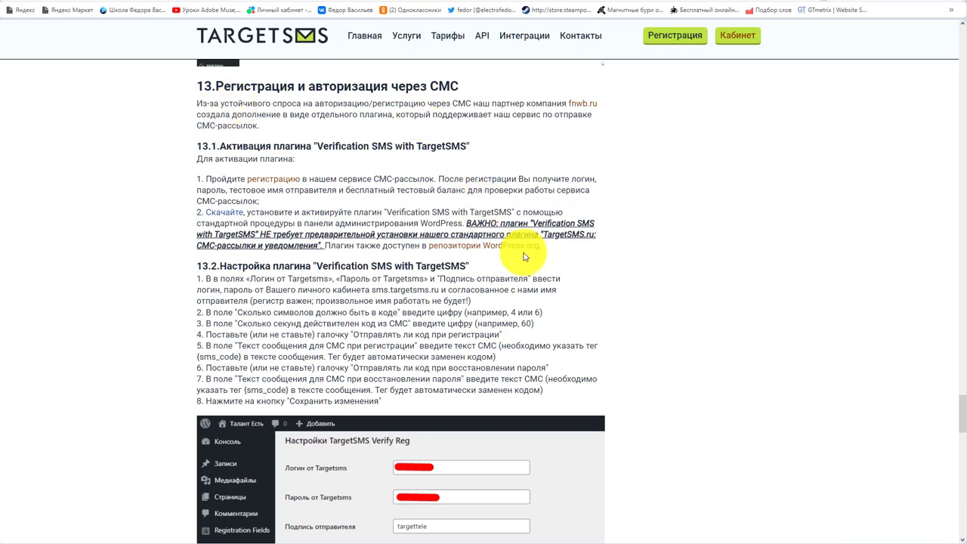
pyautogui.moveTo(459, 86); pyautogui.dragTo(191, 86)
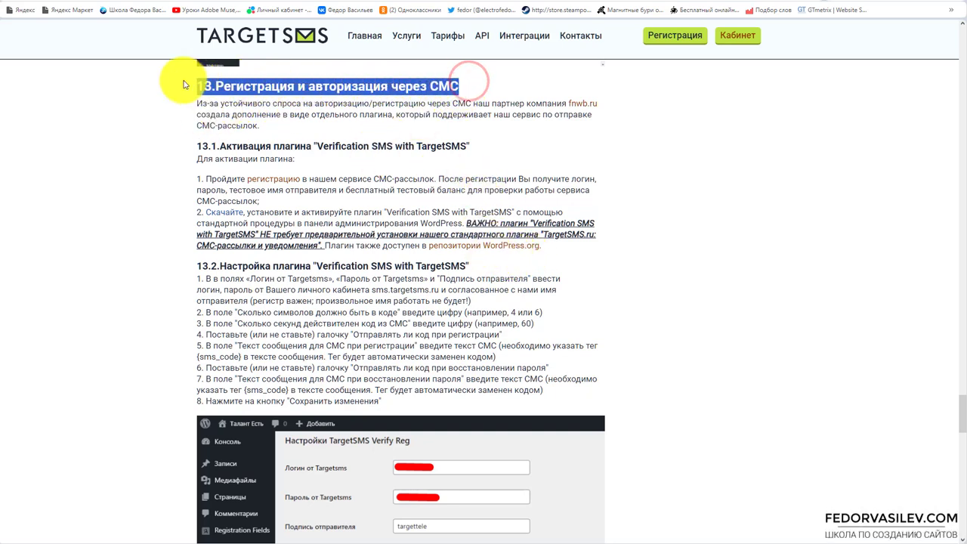
pyautogui.click(468, 139)
pyautogui.moveTo(569, 105); pyautogui.dragTo(562, 104)
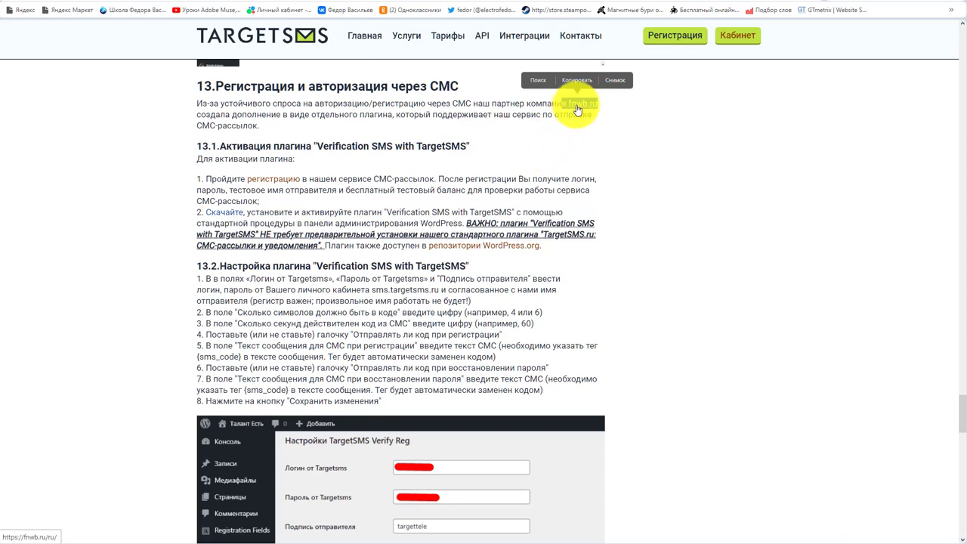
pyautogui.moveTo(319, 146); pyautogui.dragTo(469, 146)
pyautogui.click(511, 150)
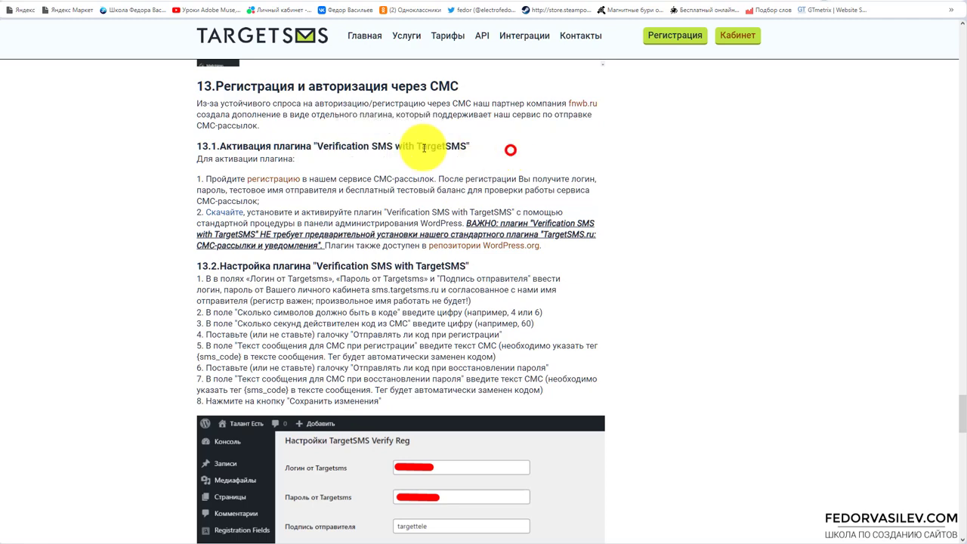
pyautogui.moveTo(319, 146); pyautogui.dragTo(427, 145)
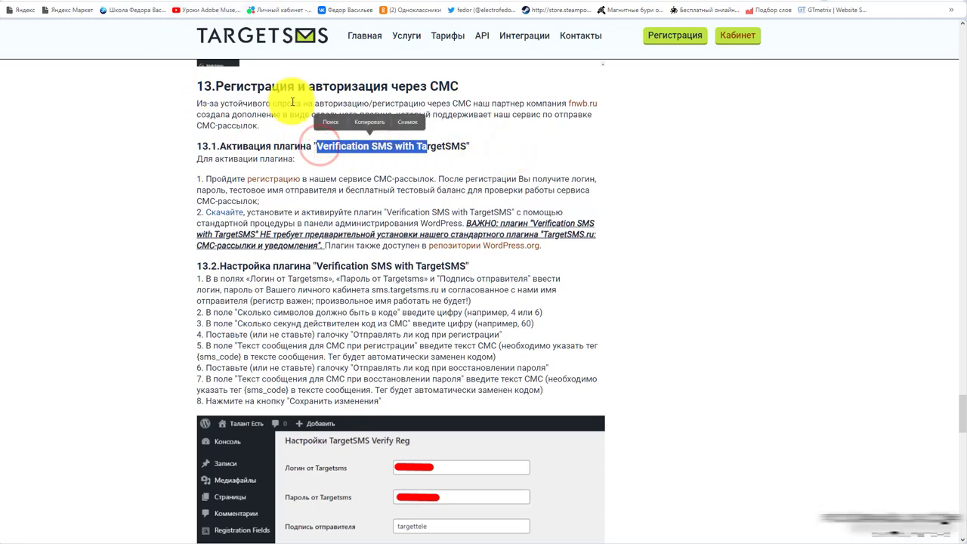
# Step: Scroll through the Verification SMS with TargetSMS setup instructions in section 13
pyautogui.scroll(-3, 399, 302)
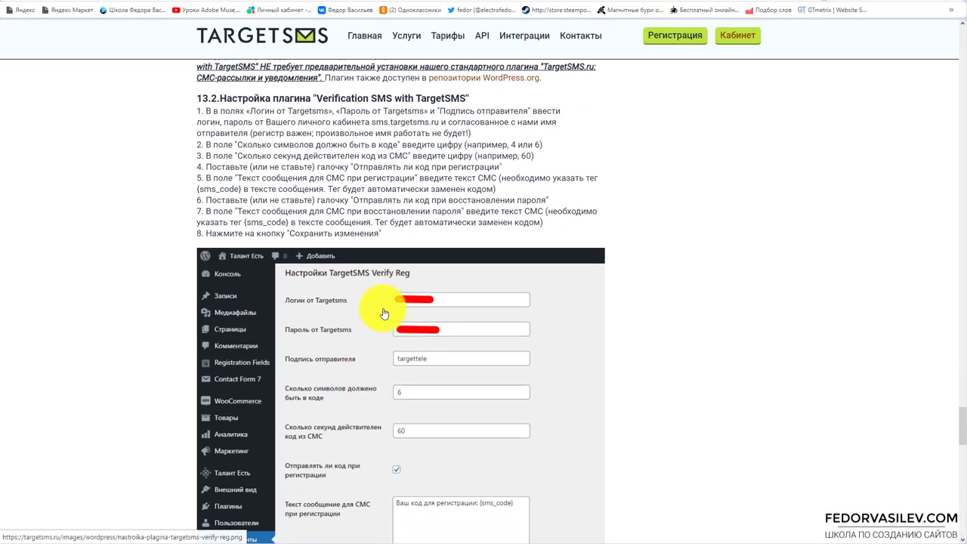
pyautogui.scroll(3, 572, 352)
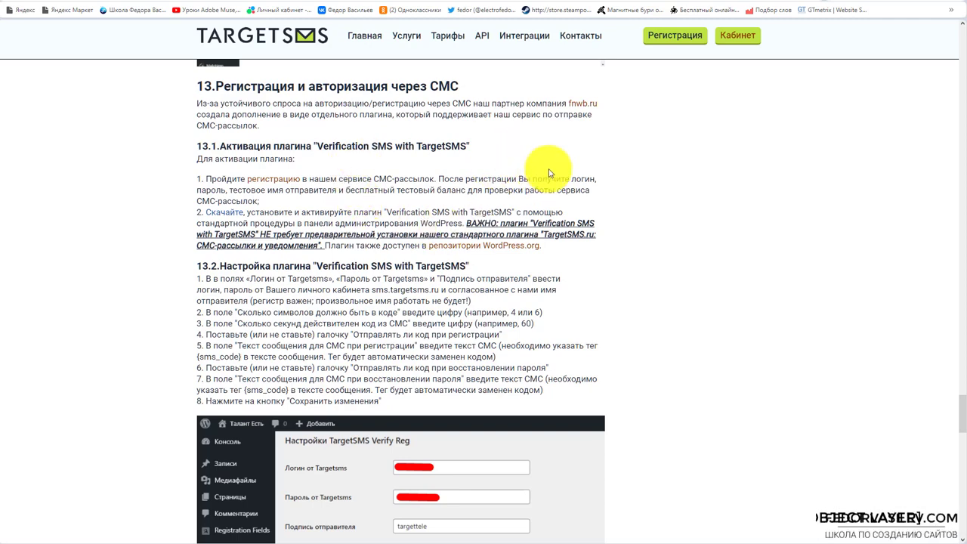
pyautogui.scroll(-3, 551, 172)
pyautogui.scroll(-1, 550, 169)
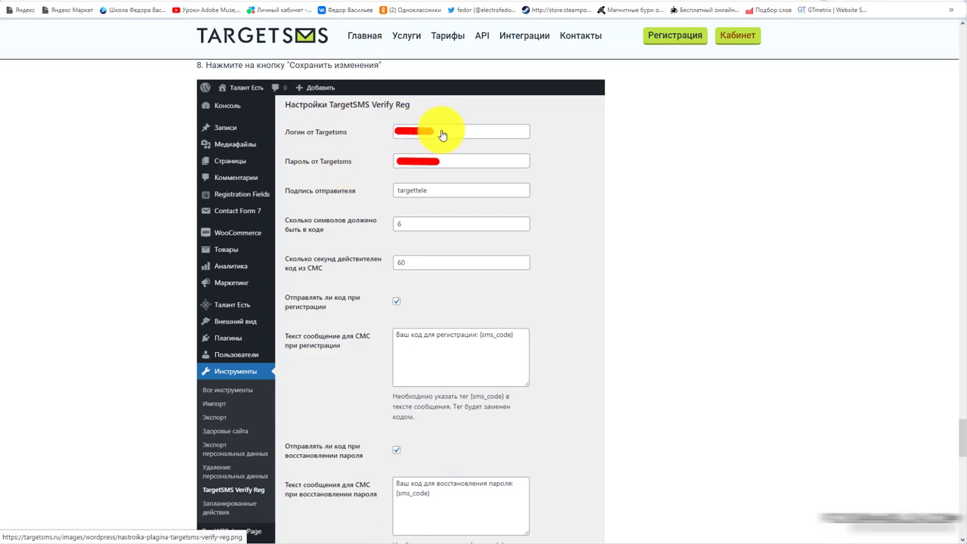
pyautogui.scroll(1, 439, 164)
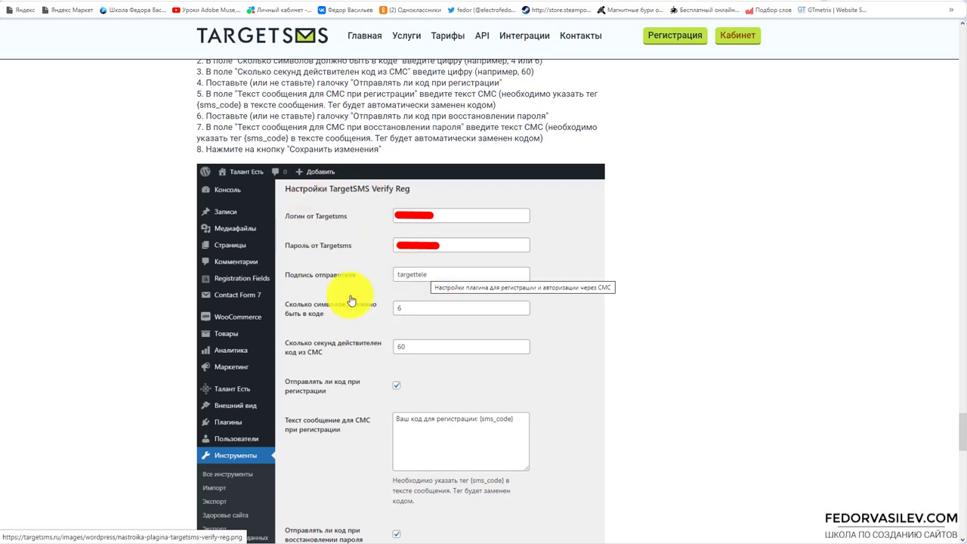
pyautogui.scroll(-1, 694, 461)
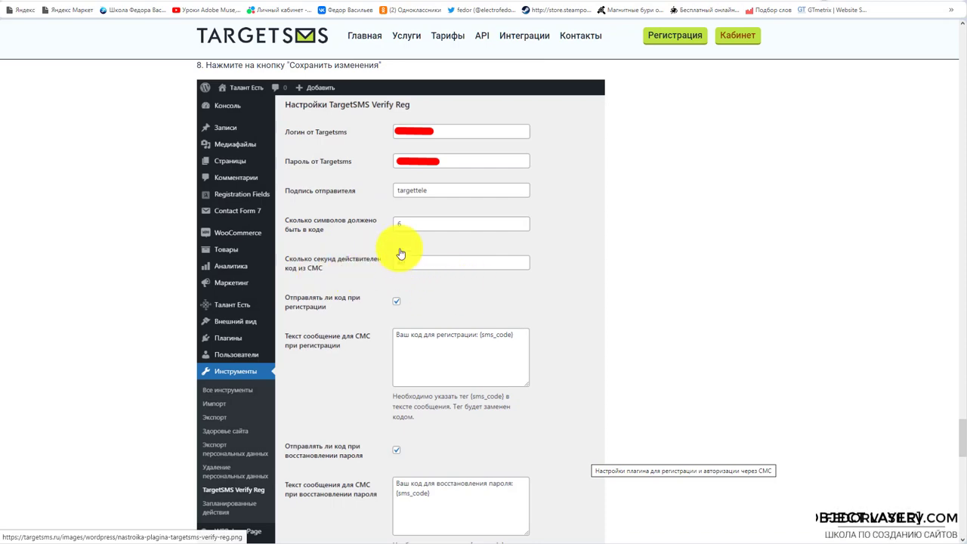
pyautogui.scroll(-1, 458, 317)
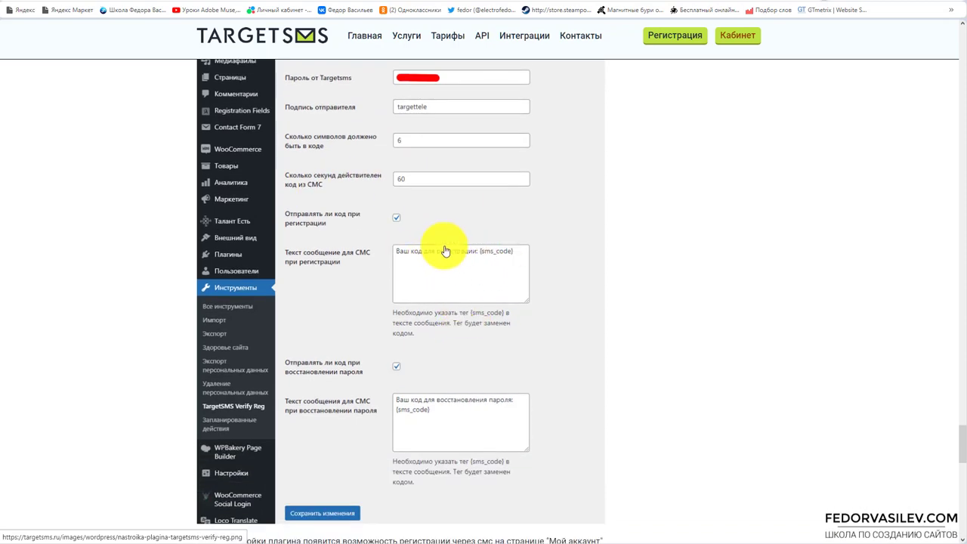
pyautogui.scroll(-2, 448, 408)
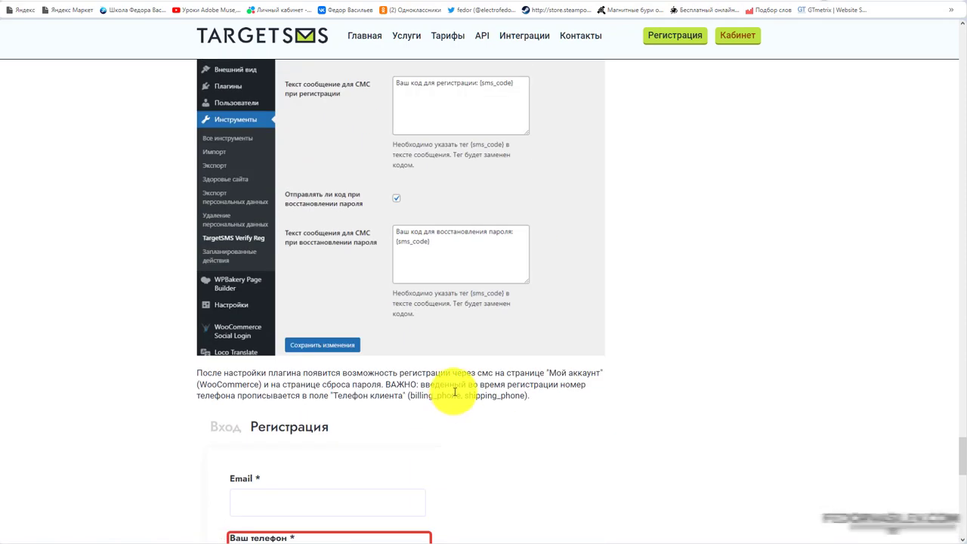
pyautogui.scroll(4, 447, 391)
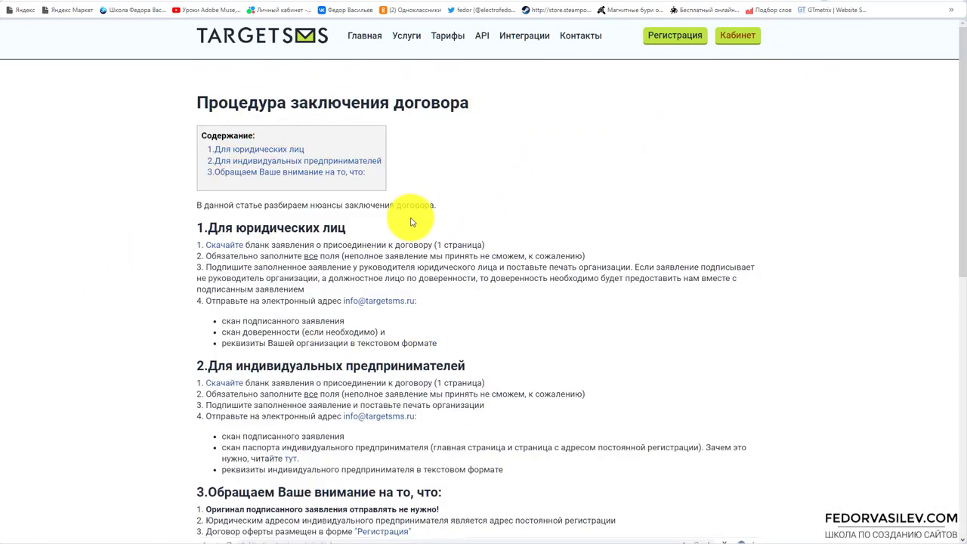
# Step: Scroll through the Процедура заключения договора article
pyautogui.scroll(-4, 319, 285)
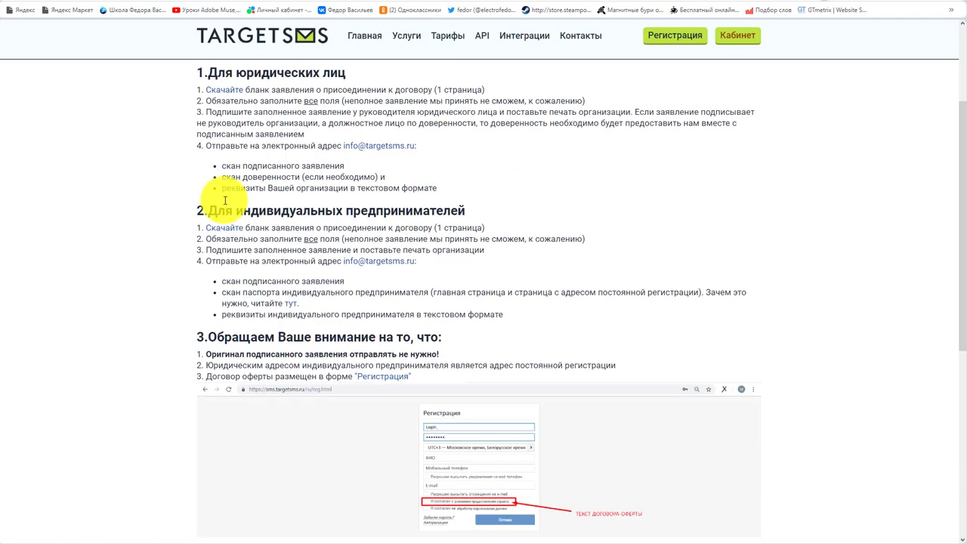
pyautogui.scroll(4, 225, 200)
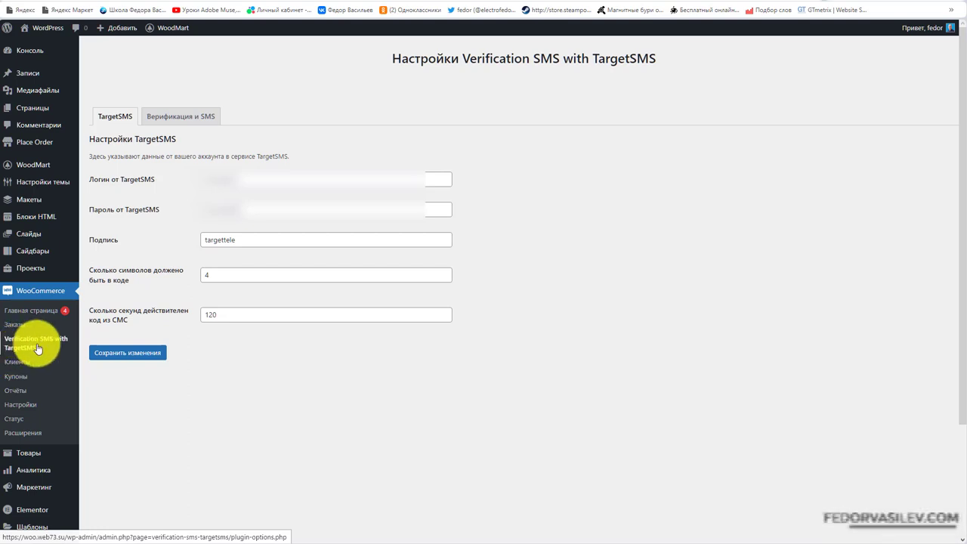
pyautogui.click(4, 341)
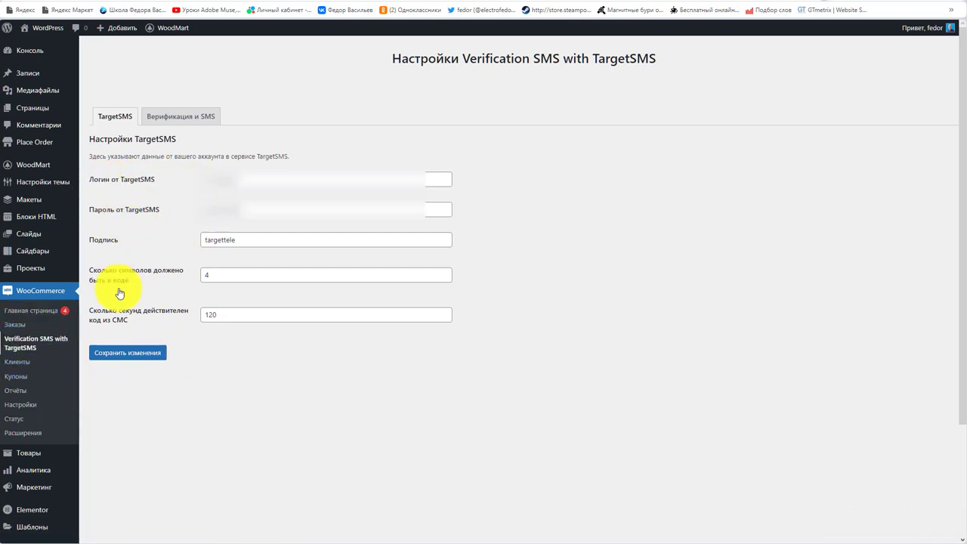
pyautogui.doubleClick(242, 240)
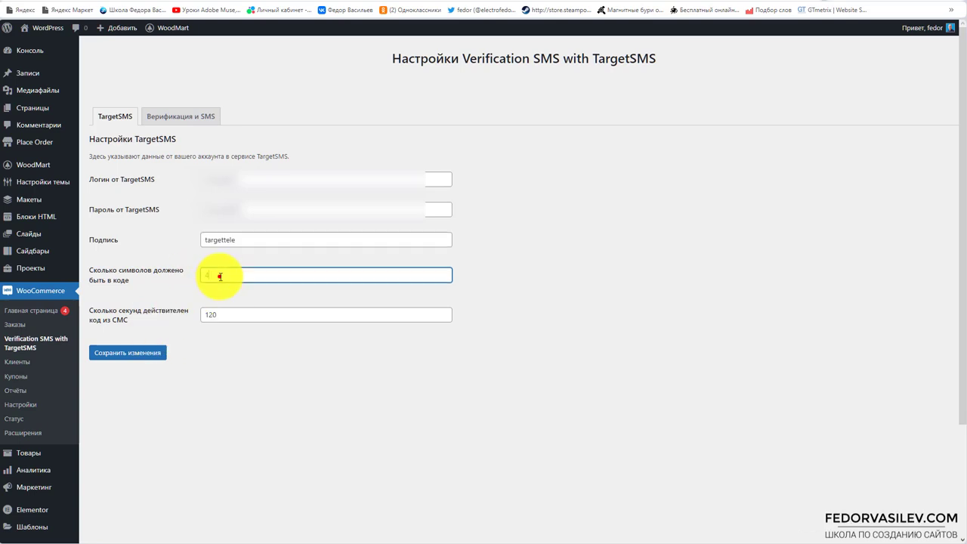
pyautogui.doubleClick(216, 274)
pyautogui.click(219, 356)
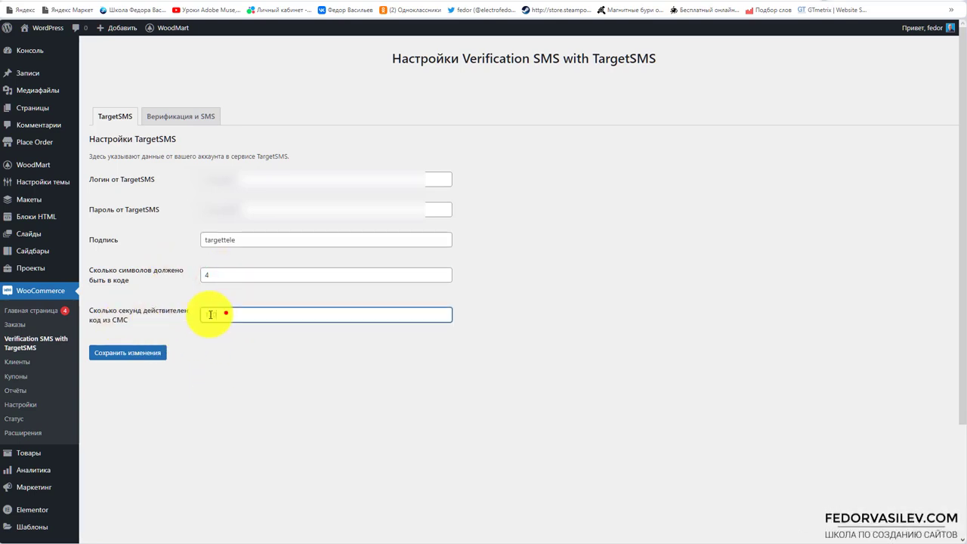
pyautogui.doubleClick(213, 314)
pyautogui.click(264, 353)
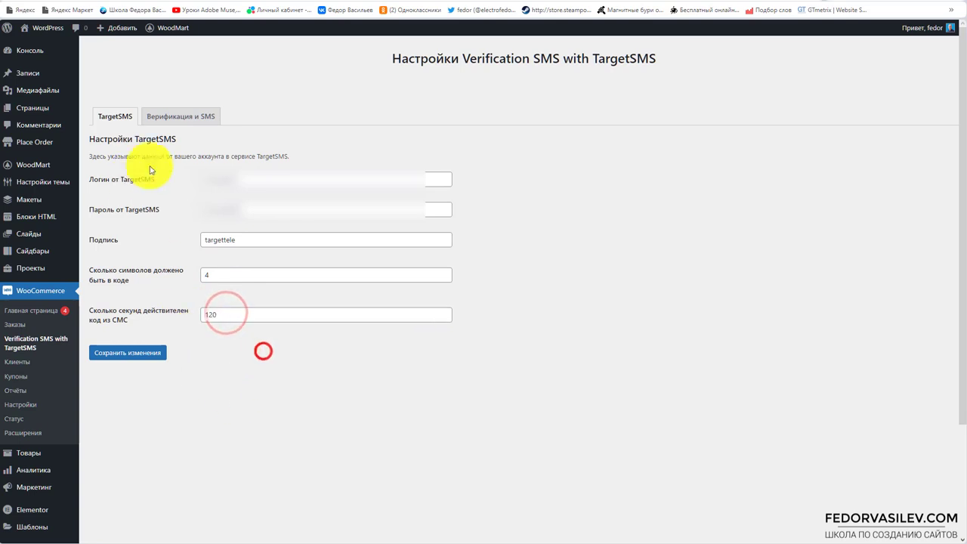
pyautogui.click(179, 121)
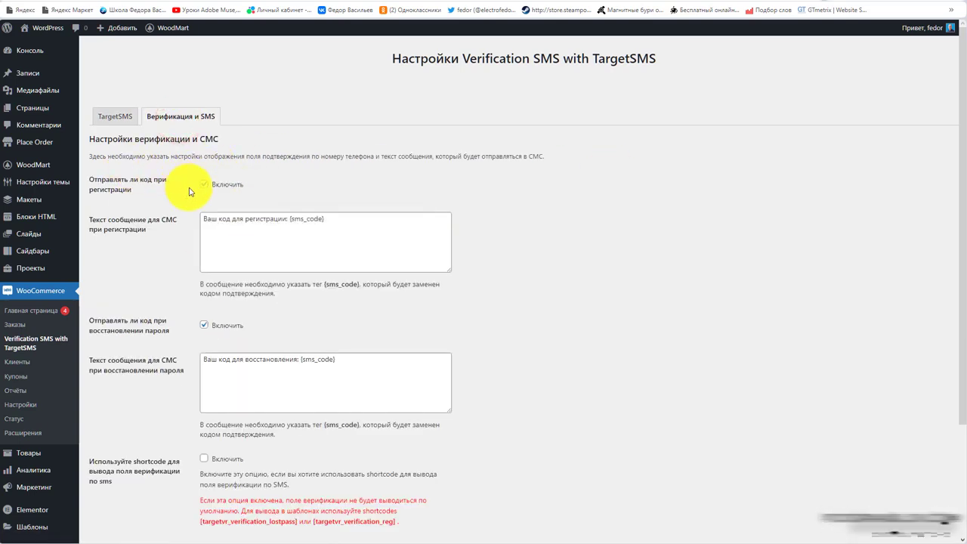
# Step: Highlight the SMS message texts and the [targetvr_verification_reg] shortcode option, then return to the top
pyautogui.moveTo(337, 222); pyautogui.dragTo(169, 209)
pyautogui.moveTo(358, 365); pyautogui.dragTo(168, 333)
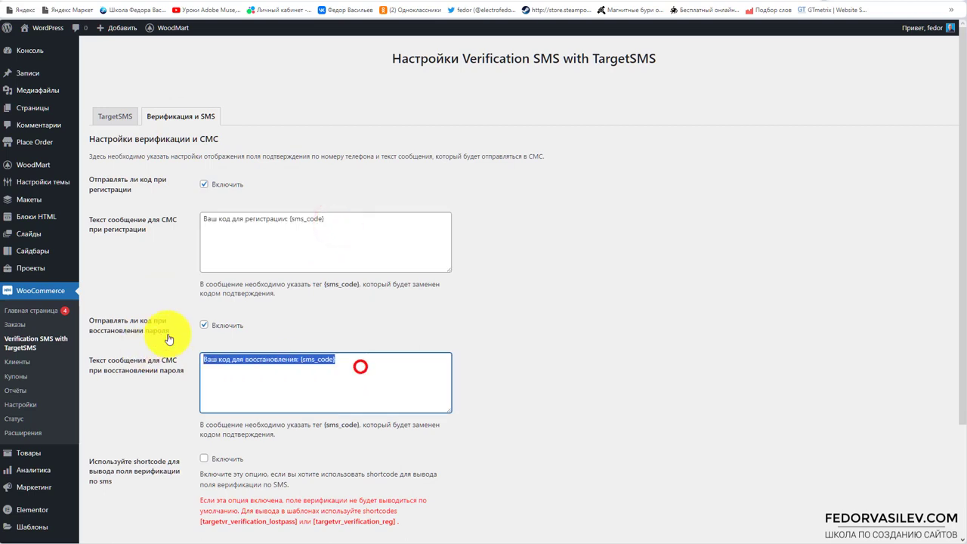
pyautogui.scroll(-2, 174, 331)
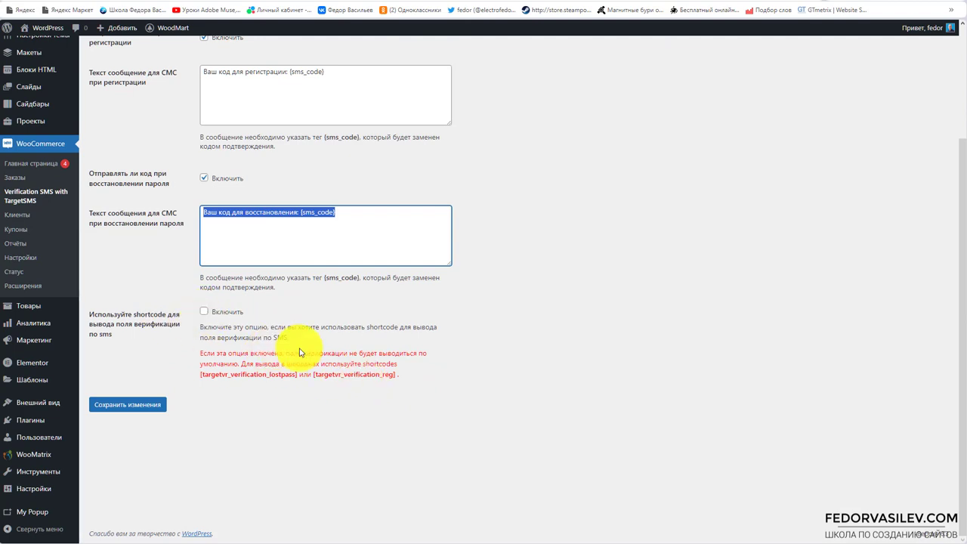
pyautogui.moveTo(405, 375); pyautogui.dragTo(323, 374)
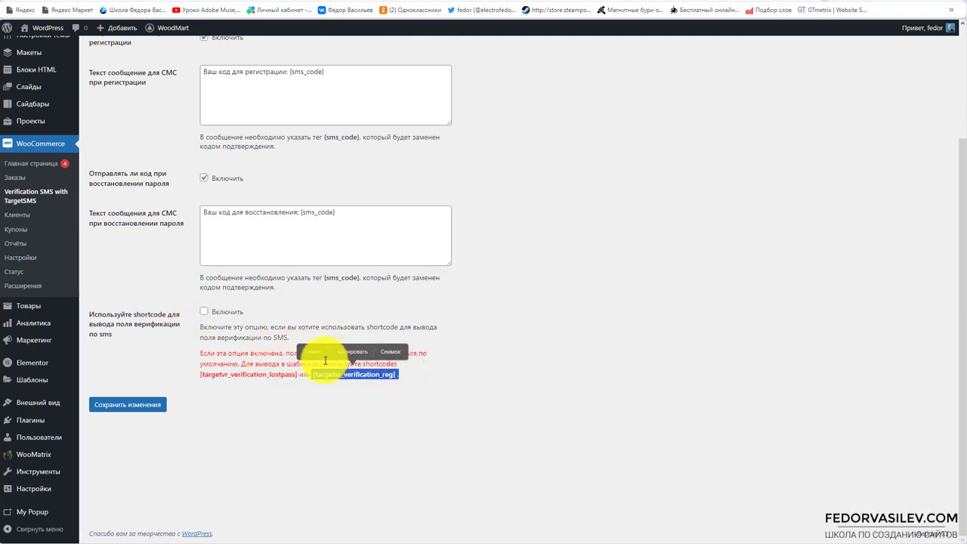
pyautogui.click(275, 377)
pyautogui.tripleClick(224, 372)
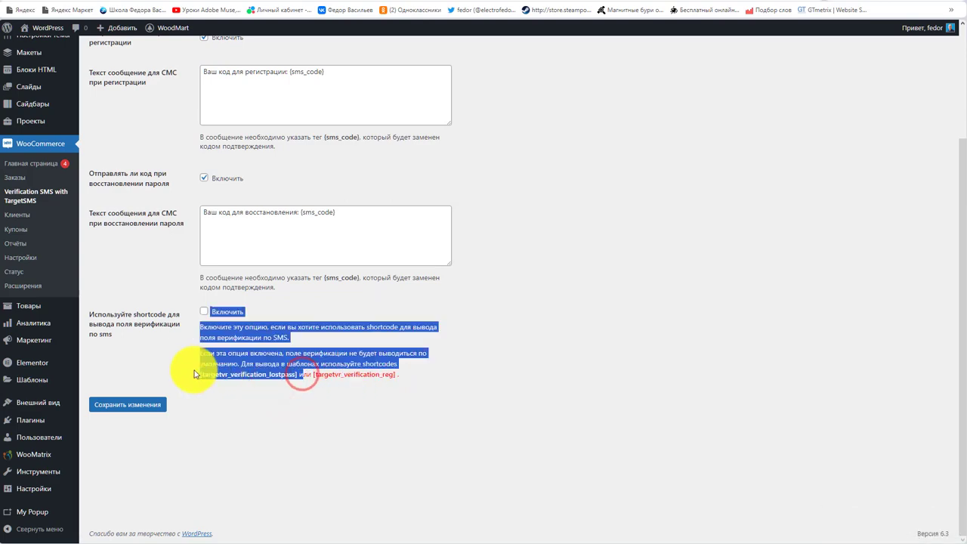
pyautogui.click(461, 362)
pyautogui.scroll(2, 464, 361)
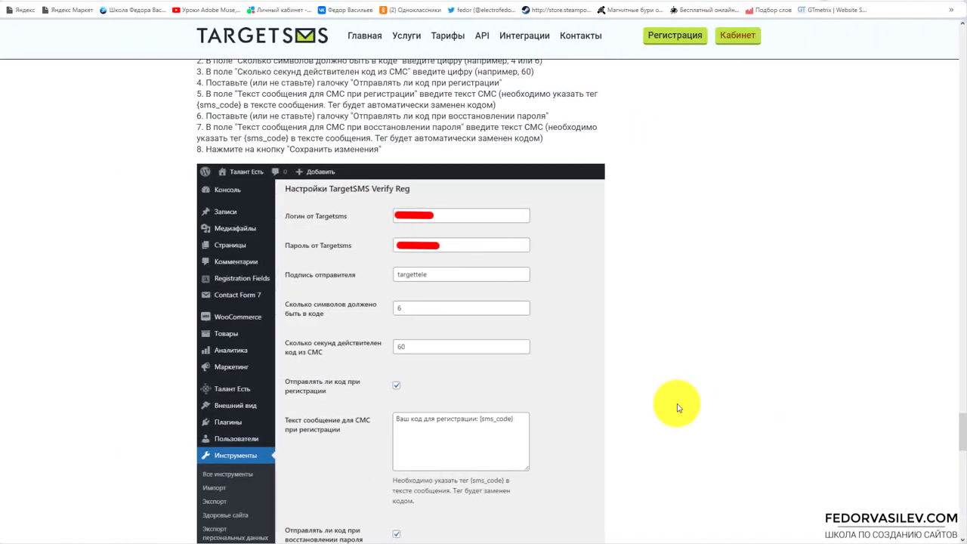
# Step: Drop open the Услуги and Интеграции menus, showing WordPress WooCommerce among integrations
pyautogui.moveTo(406, 38)
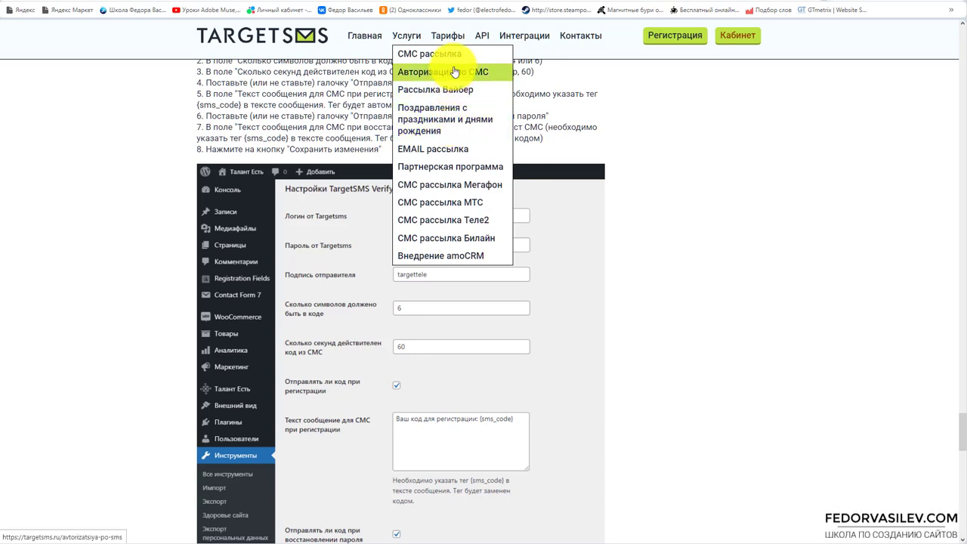
pyautogui.moveTo(509, 40)
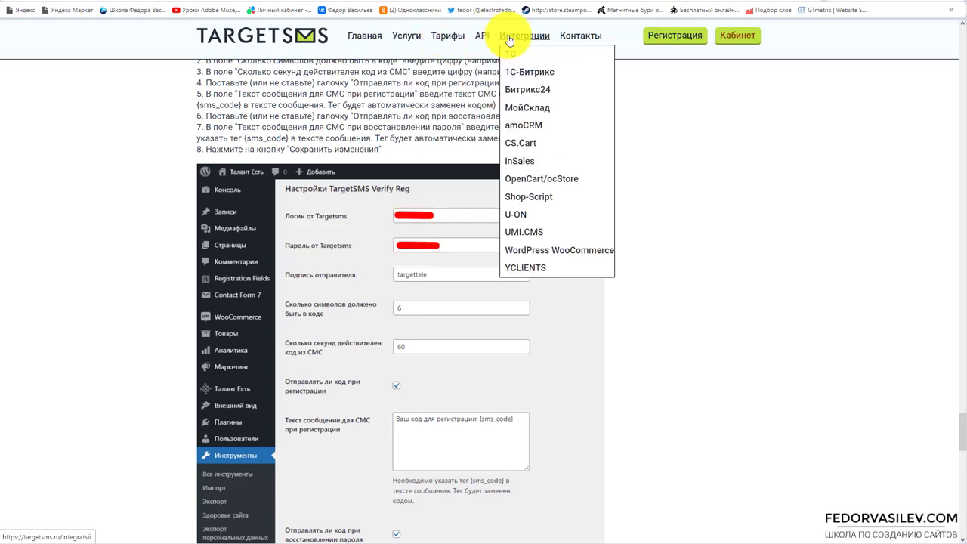